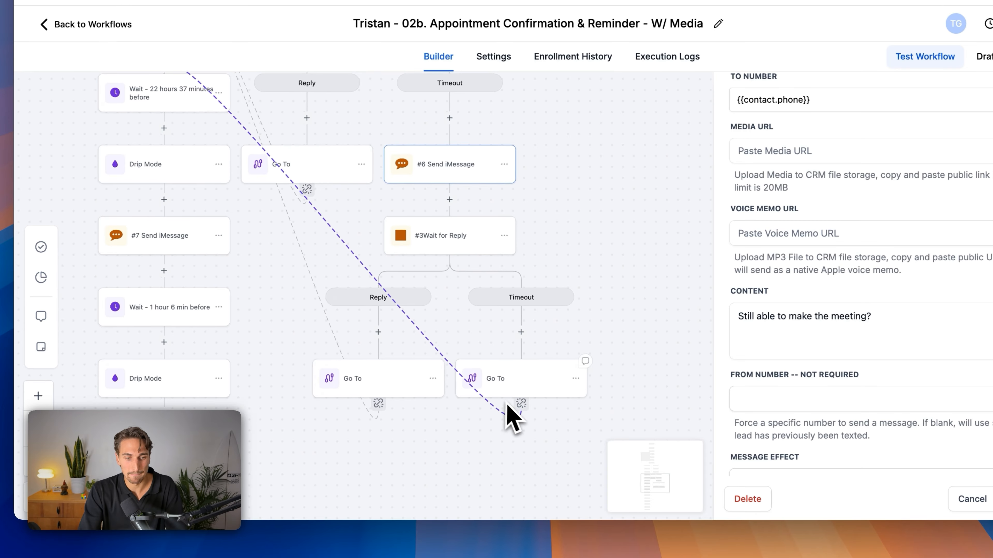
Step: Open the "Wait - 22 hours 37 minutes before" action and examine its name, appointment-based timing and past-timing rule
{"action": "scroll", "coordinate": [504, 399], "scroll_direction": "left", "scroll_amount": 2}
{"action": "scroll", "coordinate": [502, 399], "scroll_direction": "up", "scroll_amount": 1}
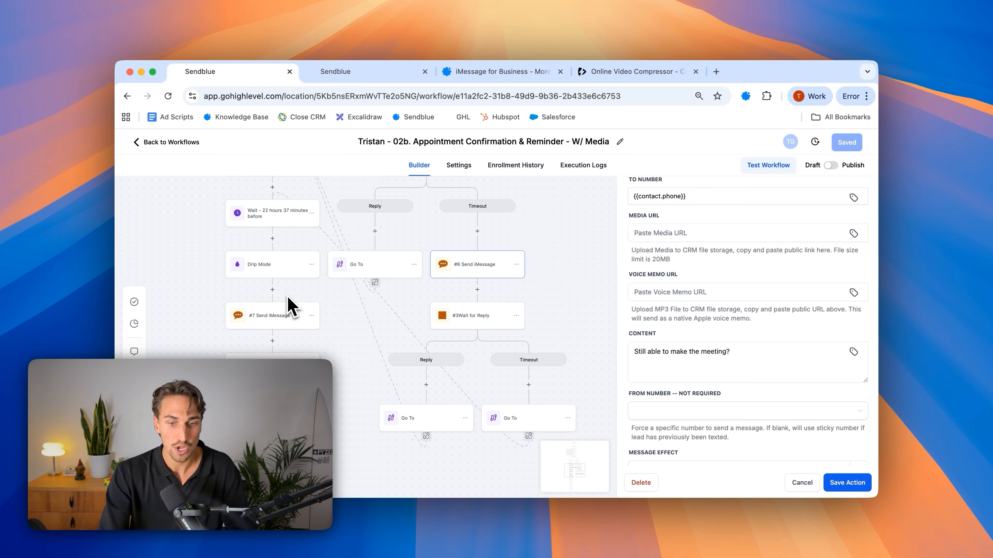
{"action": "scroll", "coordinate": [289, 254], "scroll_direction": "up", "scroll_amount": 5}
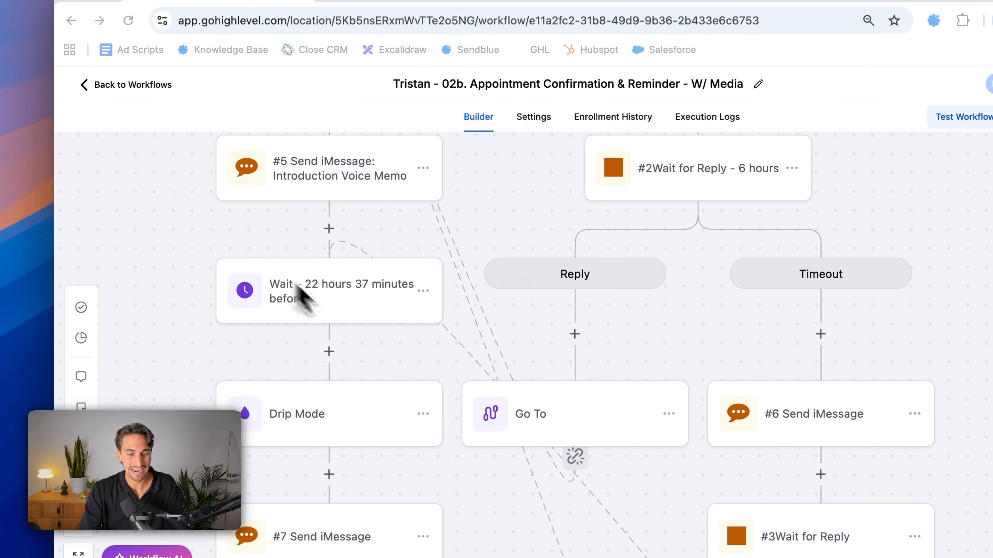
{"action": "scroll", "coordinate": [238, 285], "scroll_direction": "up", "scroll_amount": 5}
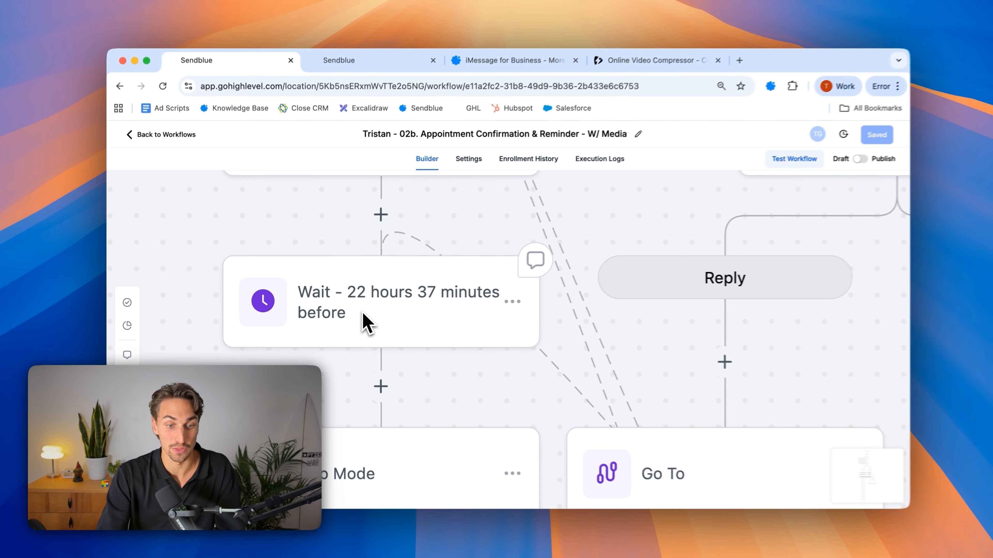
{"action": "scroll", "coordinate": [392, 319], "scroll_direction": "down", "scroll_amount": 4}
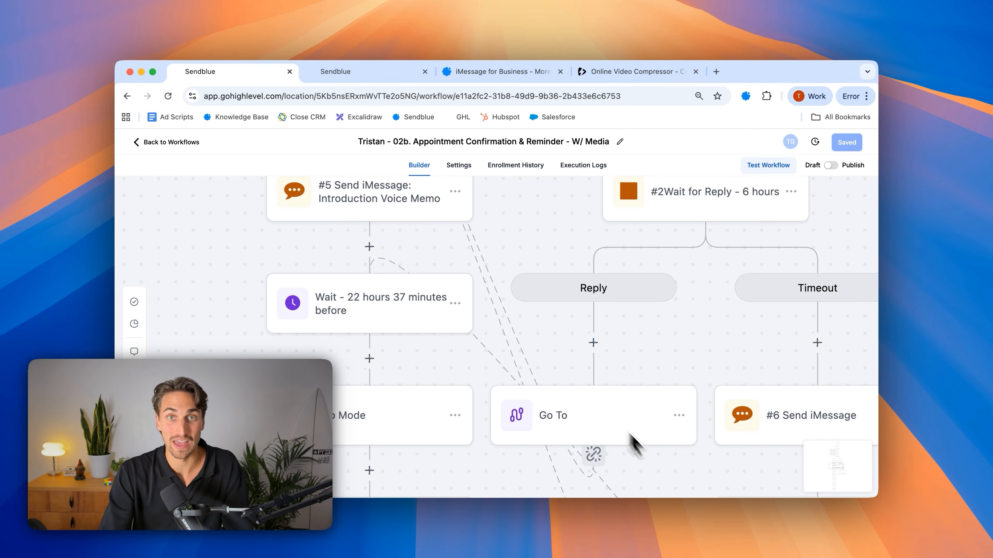
{"action": "left_click", "coordinate": [386, 328]}
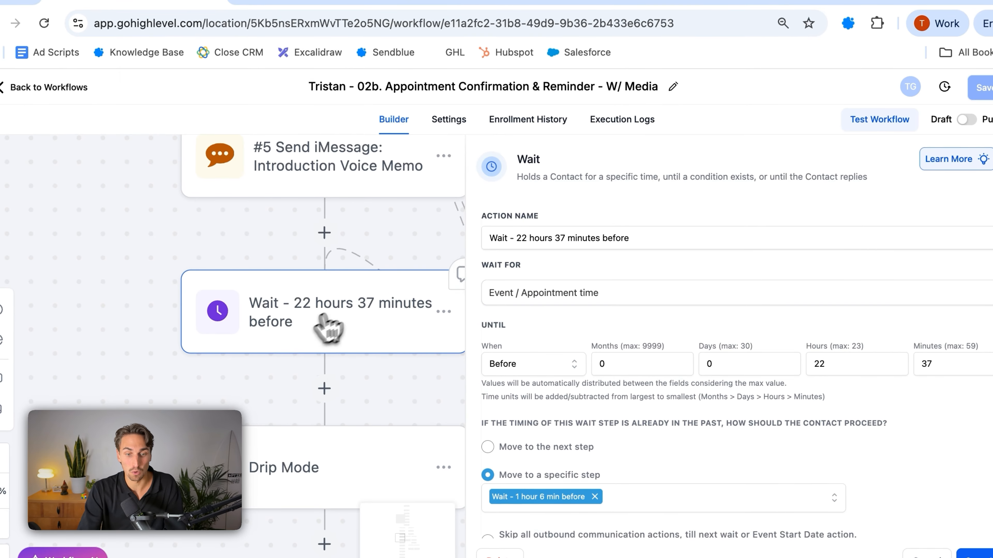
{"action": "left_click_drag", "start_coordinate": [516, 239], "coordinate": [660, 243]}
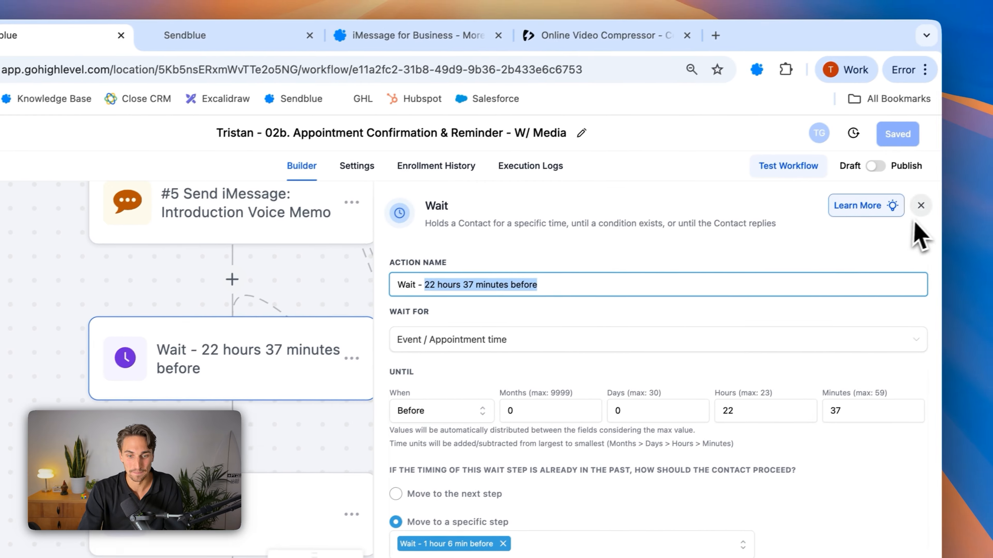
{"action": "left_click", "coordinate": [567, 238]}
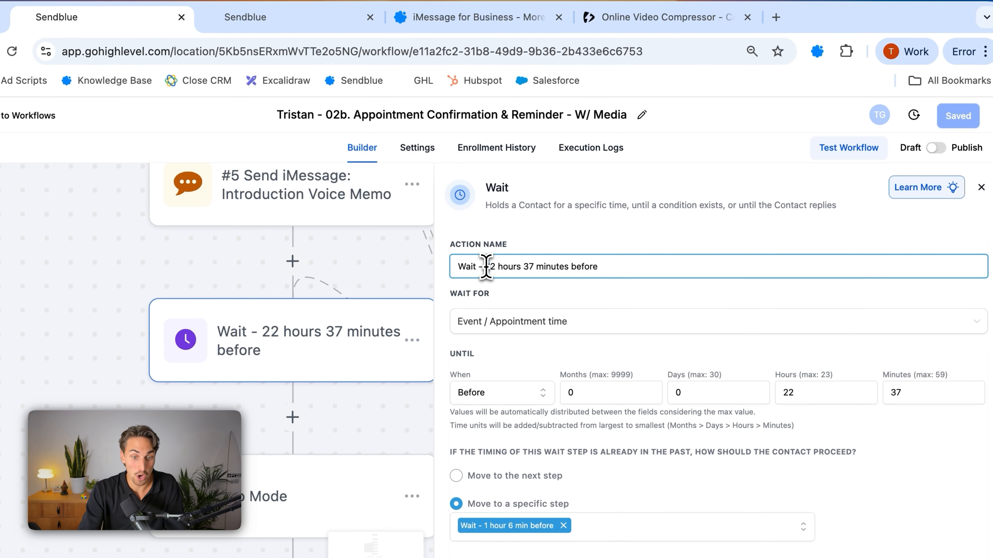
{"action": "left_click_drag", "start_coordinate": [483, 268], "coordinate": [533, 268]}
{"action": "left_click", "coordinate": [536, 268]}
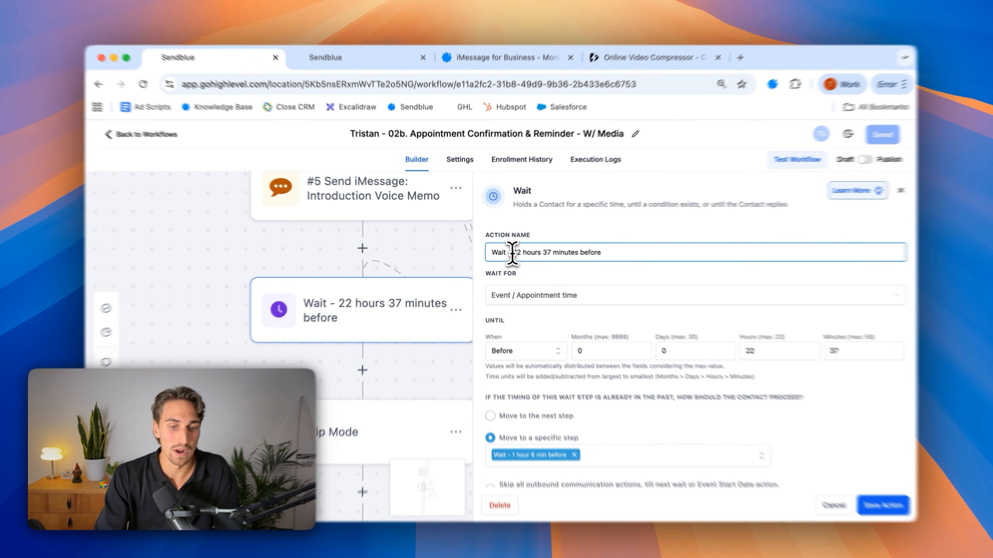
{"action": "left_click_drag", "start_coordinate": [508, 250], "coordinate": [588, 250]}
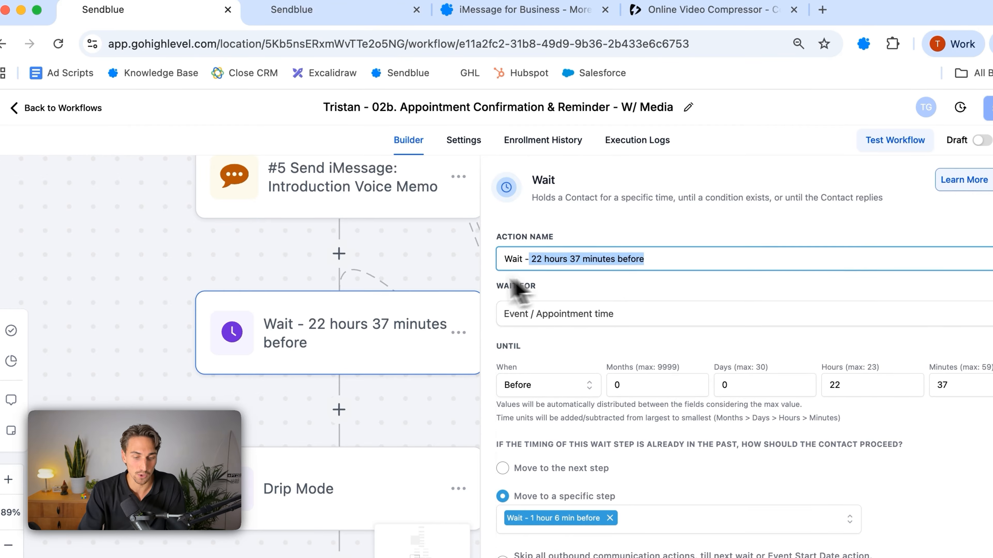
{"action": "left_click_drag", "start_coordinate": [336, 242], "coordinate": [147, 217]}
{"action": "scroll", "coordinate": [255, 361], "scroll_direction": "down", "scroll_amount": 3}
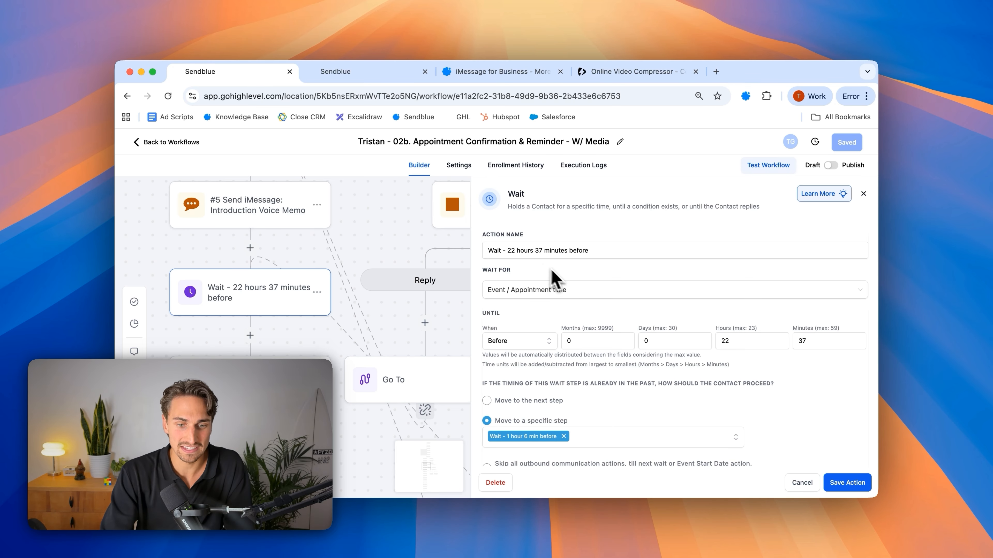
Step: Review the Drip Mode settings below the 22-hour wait and the message content of the #7 Send iMessage action
{"action": "left_click", "coordinate": [264, 386]}
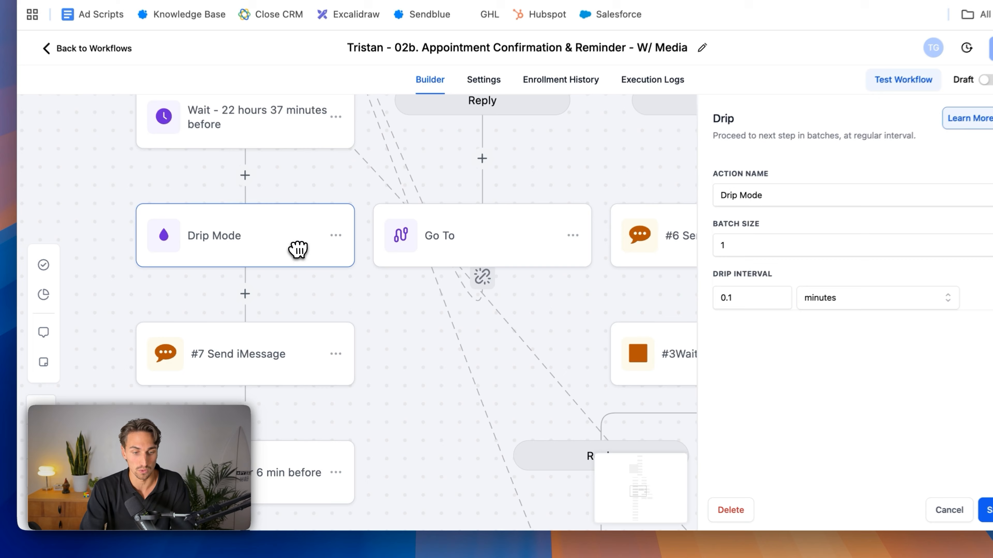
{"action": "left_click", "coordinate": [282, 432]}
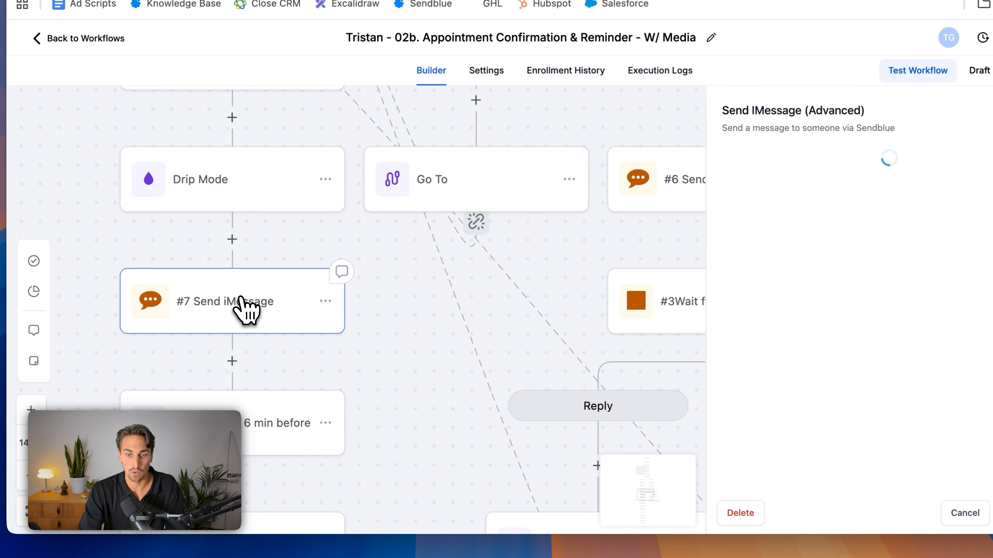
{"action": "left_click_drag", "start_coordinate": [306, 235], "coordinate": [310, 330]}
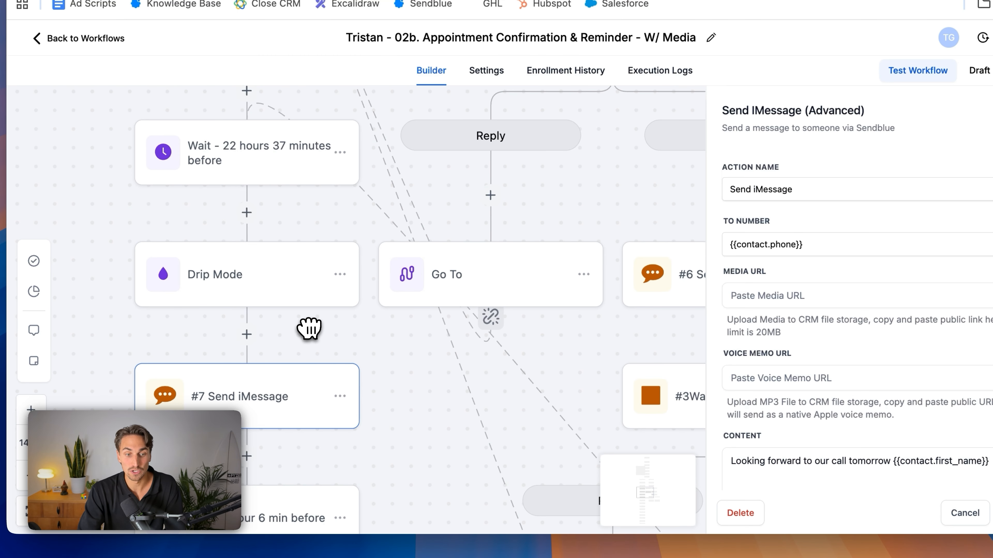
{"action": "left_click_drag", "start_coordinate": [386, 402], "coordinate": [382, 305]}
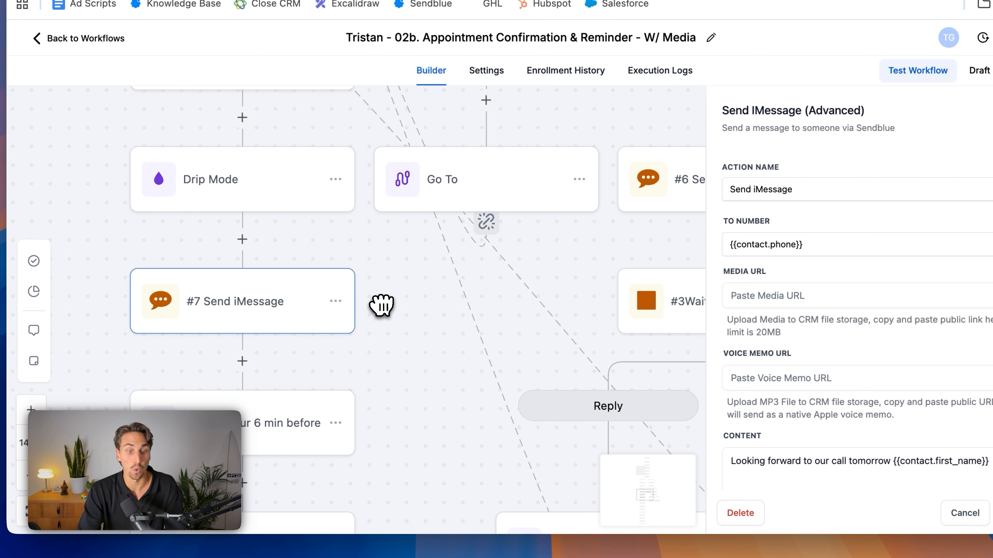
{"action": "scroll", "coordinate": [774, 330], "scroll_direction": "down", "scroll_amount": 3}
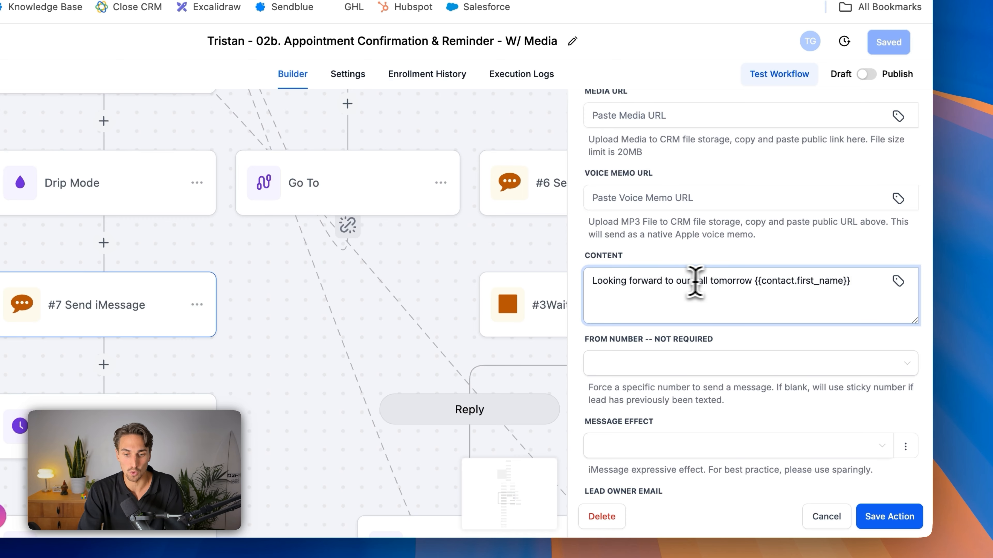
{"action": "left_click_drag", "start_coordinate": [709, 281], "coordinate": [857, 280]}
{"action": "left_click", "coordinate": [853, 280]}
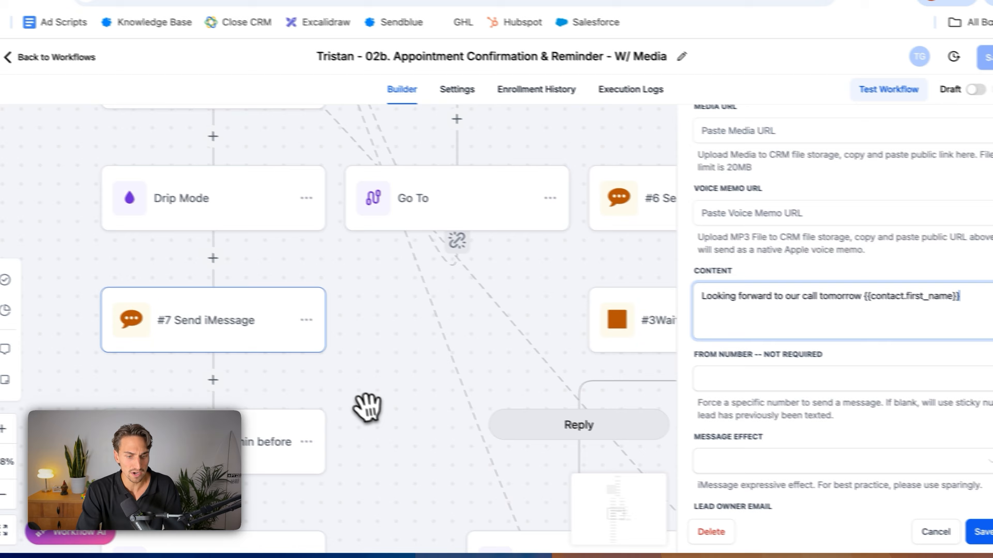
Step: Open the "Wait - 1 hour 6 min before" action and examine its name and timing settings
{"action": "scroll", "coordinate": [256, 393], "scroll_direction": "down", "scroll_amount": 5}
{"action": "left_click", "coordinate": [109, 230]}
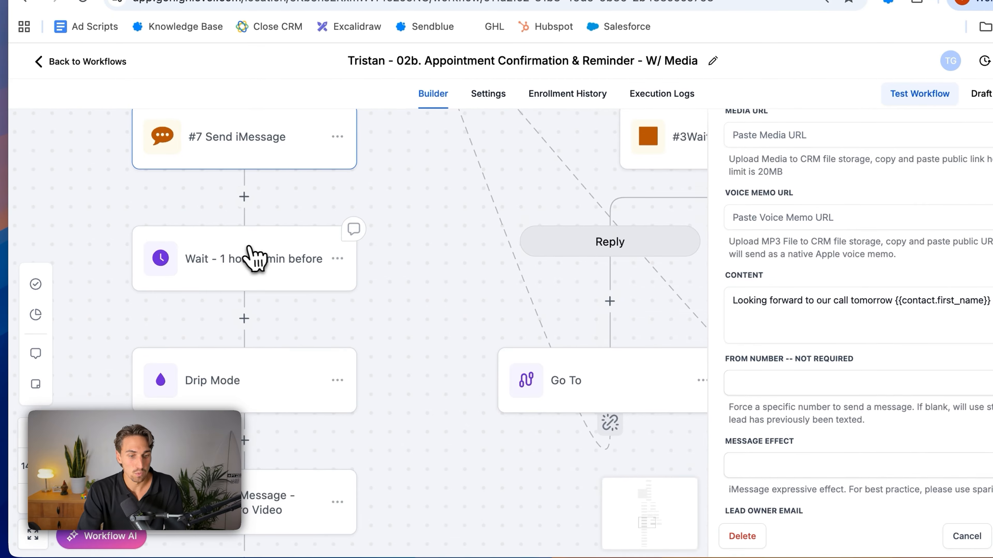
{"action": "left_click", "coordinate": [254, 259]}
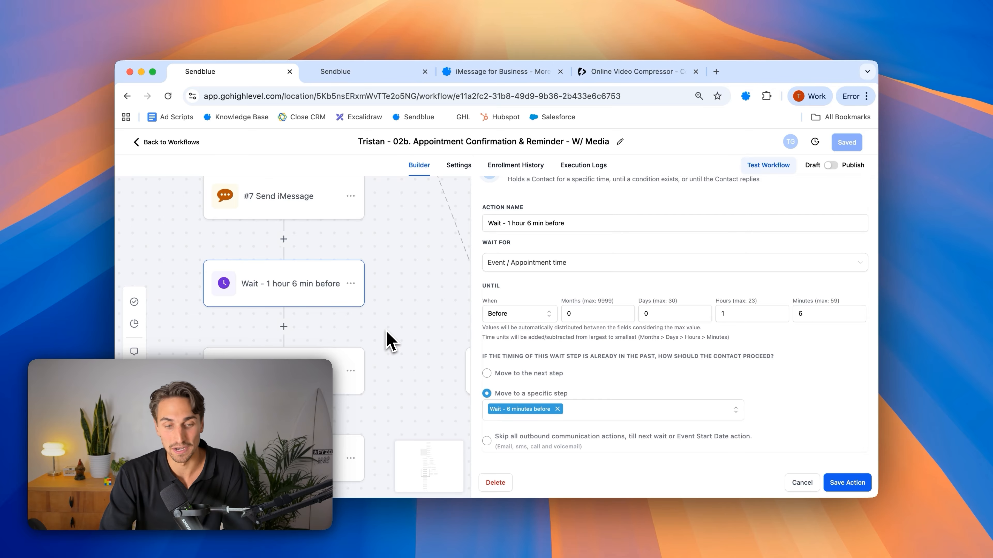
{"action": "left_click_drag", "start_coordinate": [509, 223], "coordinate": [585, 225]}
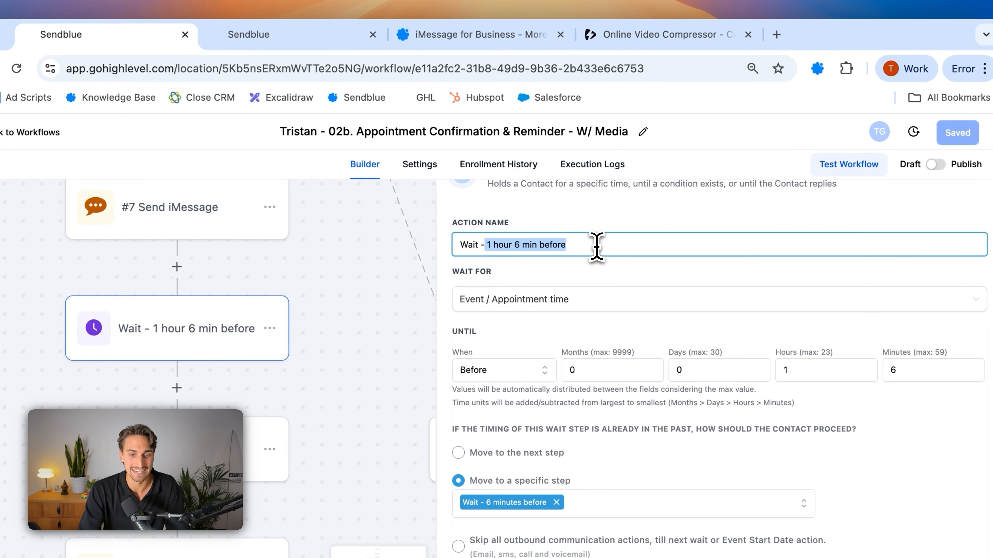
{"action": "left_click", "coordinate": [596, 247]}
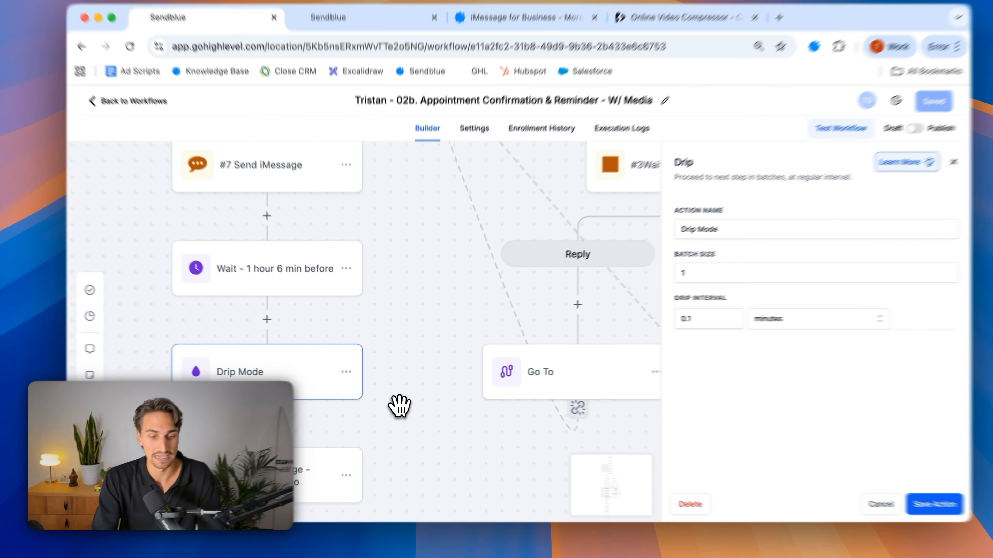
Step: Review the script and media upload instructions of the "#8 Send iMessage - Setter Intro Video" action, dismissing the Movie Recording window
{"action": "left_click_drag", "start_coordinate": [399, 396], "coordinate": [403, 334]}
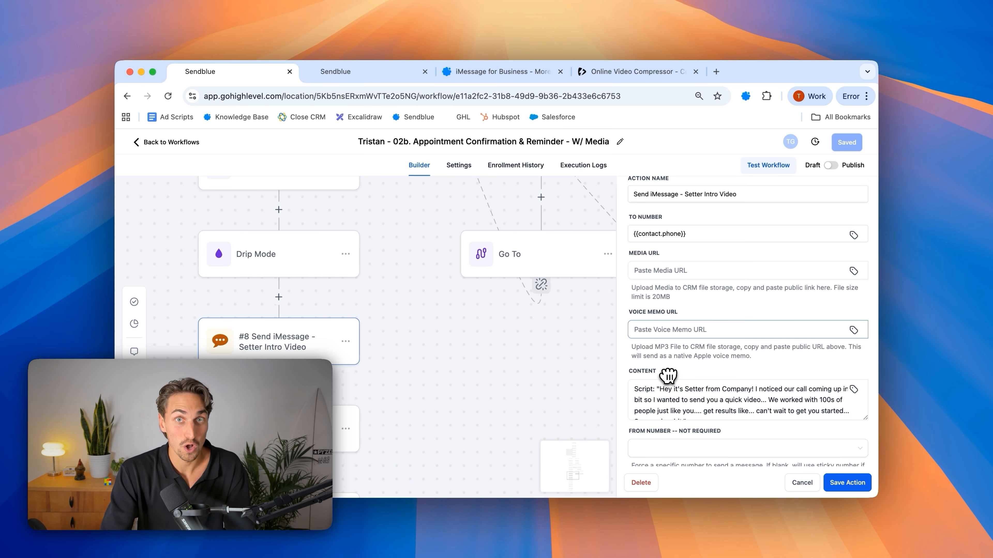
{"action": "scroll", "coordinate": [667, 373], "scroll_direction": "down", "scroll_amount": 2}
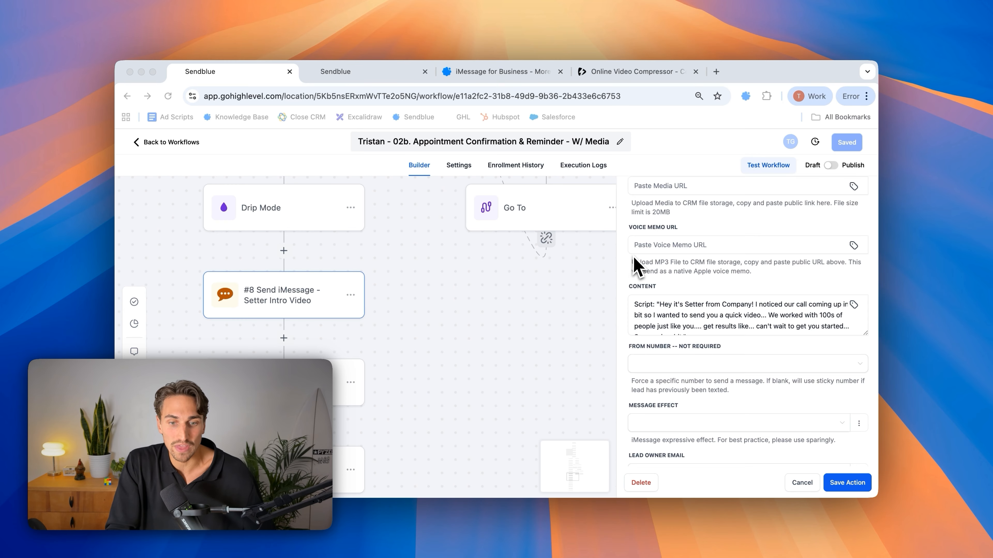
{"action": "scroll", "coordinate": [636, 266], "scroll_direction": "up", "scroll_amount": 4}
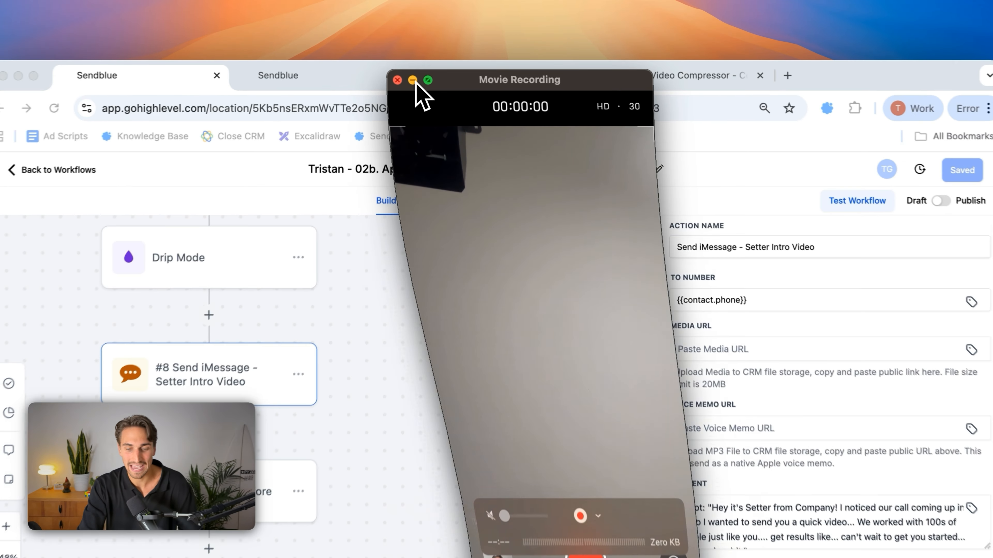
{"action": "left_click", "coordinate": [436, 75]}
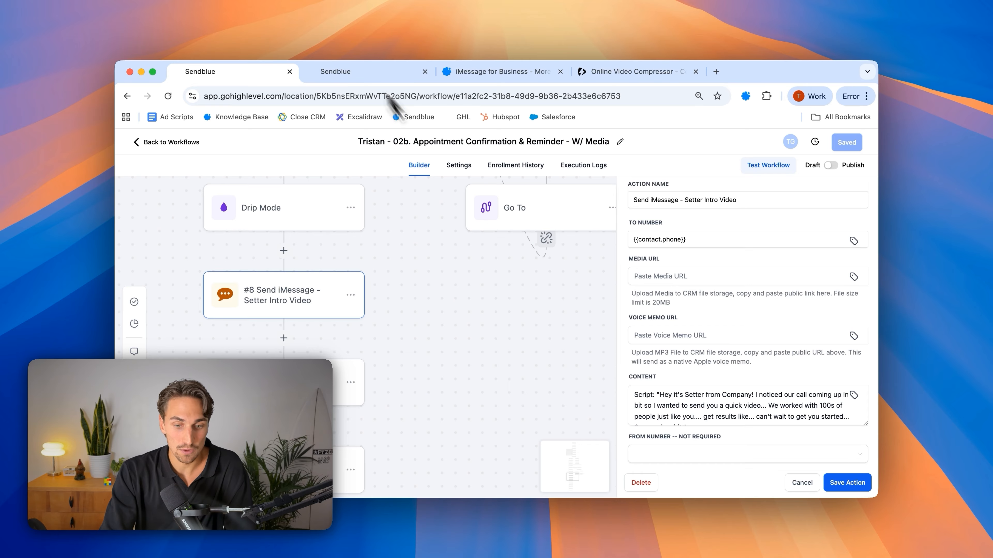
{"action": "scroll", "coordinate": [664, 338], "scroll_direction": "up", "scroll_amount": 2}
{"action": "left_click_drag", "start_coordinate": [683, 324], "coordinate": [739, 324]}
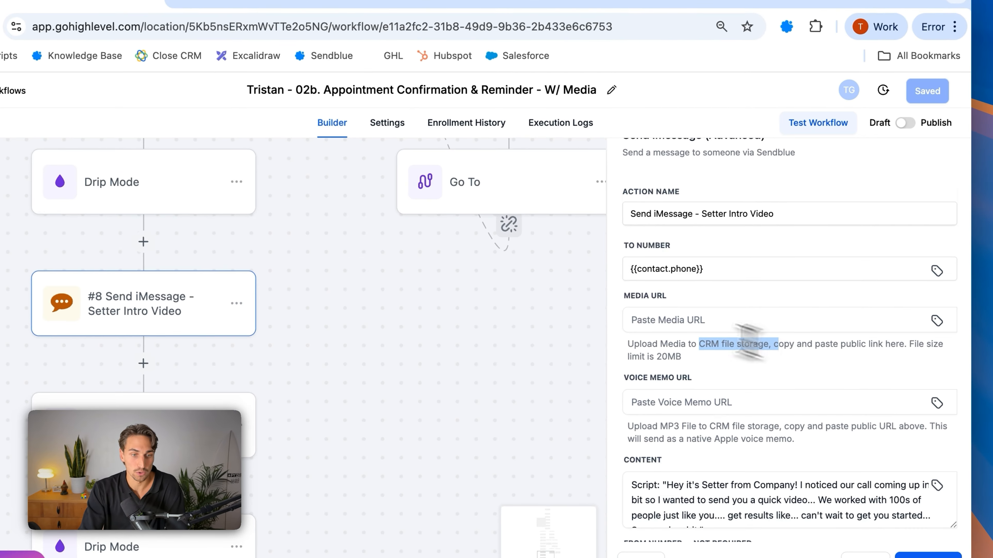
Step: Switch to Media Storage and copy the link of the IMG_0071.MOV video
{"action": "left_click", "coordinate": [235, 4]}
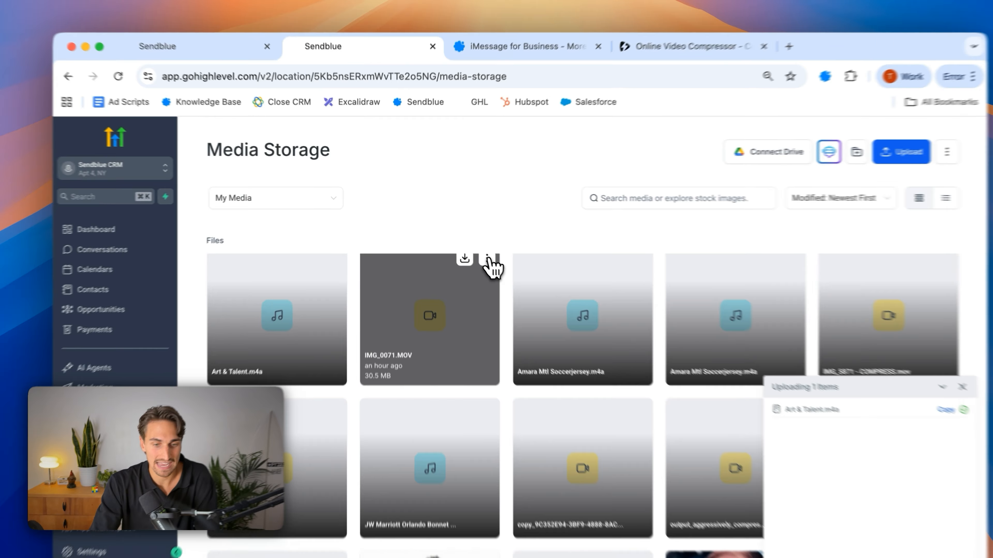
{"action": "left_click", "coordinate": [469, 245]}
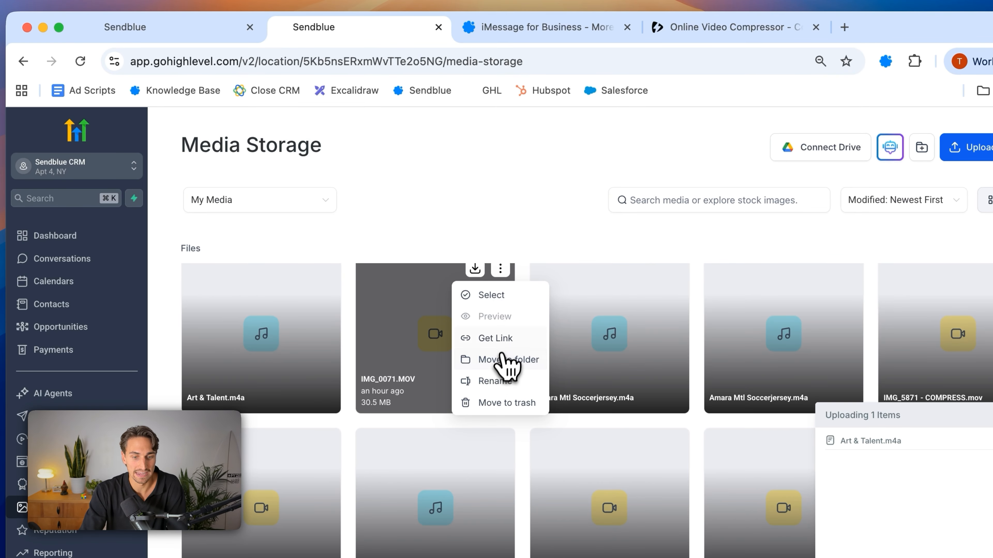
{"action": "left_click", "coordinate": [505, 346]}
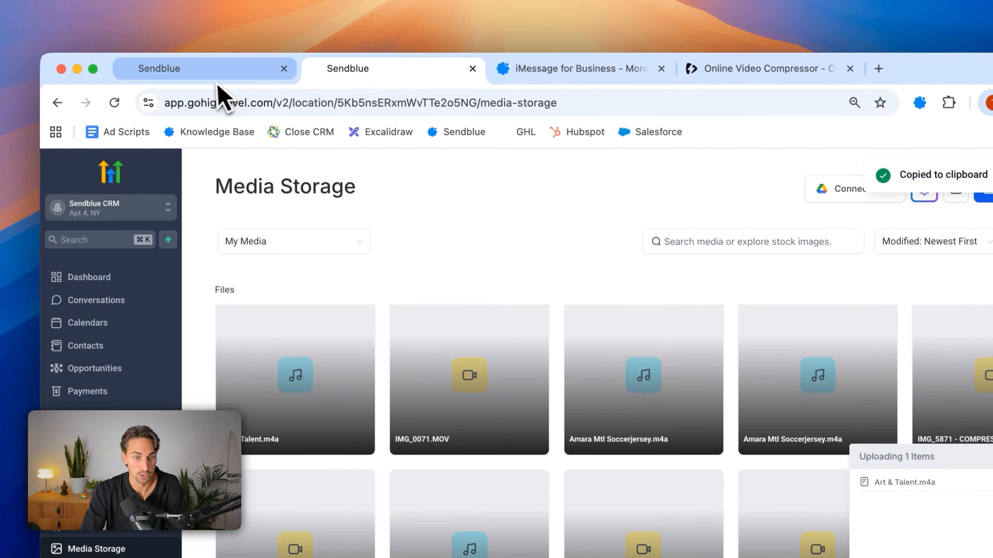
Step: Try the copied video link as the media URL of the #8 Setter Intro Video message, check its content and close its settings
{"action": "left_click", "coordinate": [172, 29]}
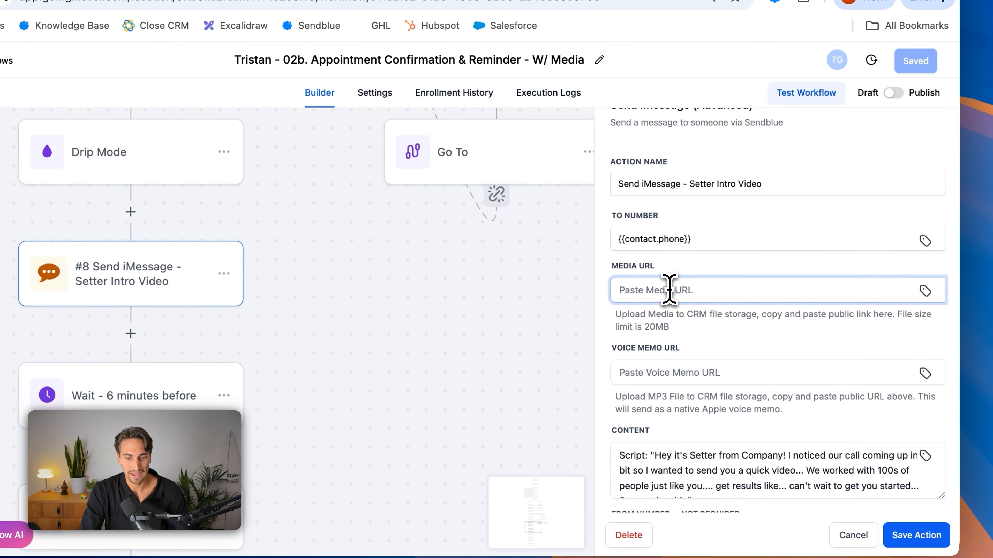
{"action": "key", "text": "super+v"}
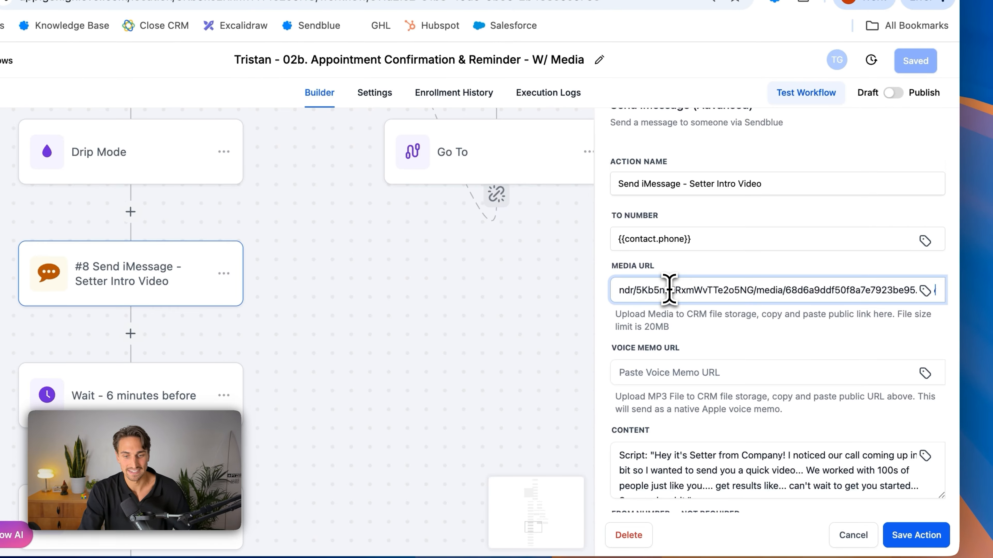
{"action": "triple_click", "coordinate": [765, 280]}
{"action": "left_click", "coordinate": [712, 290]}
{"action": "scroll", "coordinate": [664, 387], "scroll_direction": "down", "scroll_amount": 3}
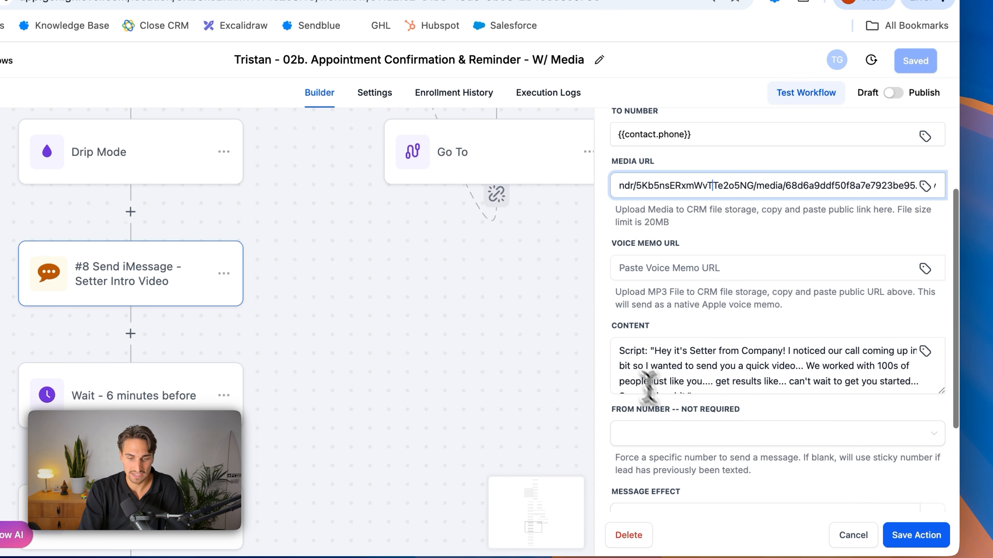
{"action": "left_click", "coordinate": [648, 388]}
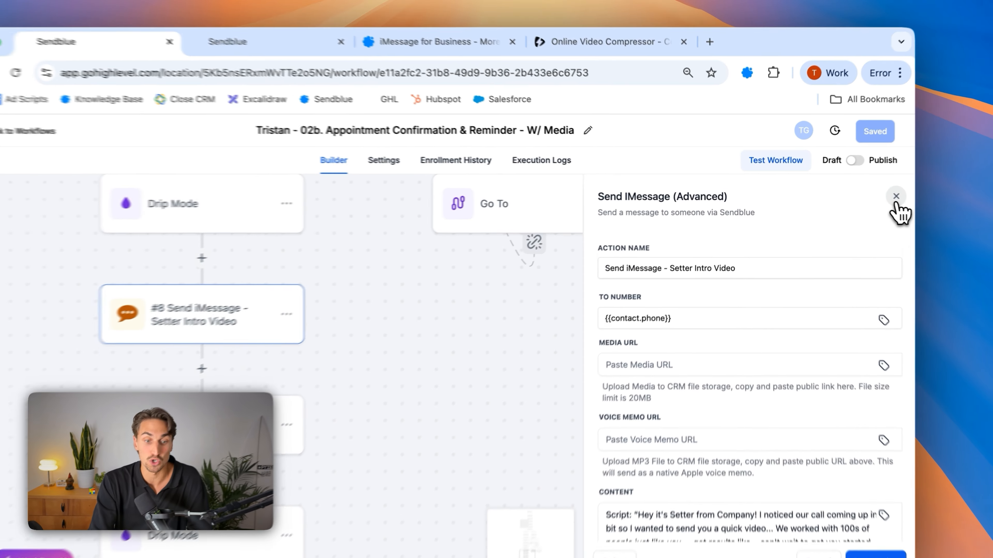
{"action": "left_click", "coordinate": [860, 195]}
Step: Examine the settings of the "Wait - 6 minutes before" action and the Drip Mode action below it
{"action": "scroll", "coordinate": [475, 364], "scroll_direction": "down", "scroll_amount": 5}
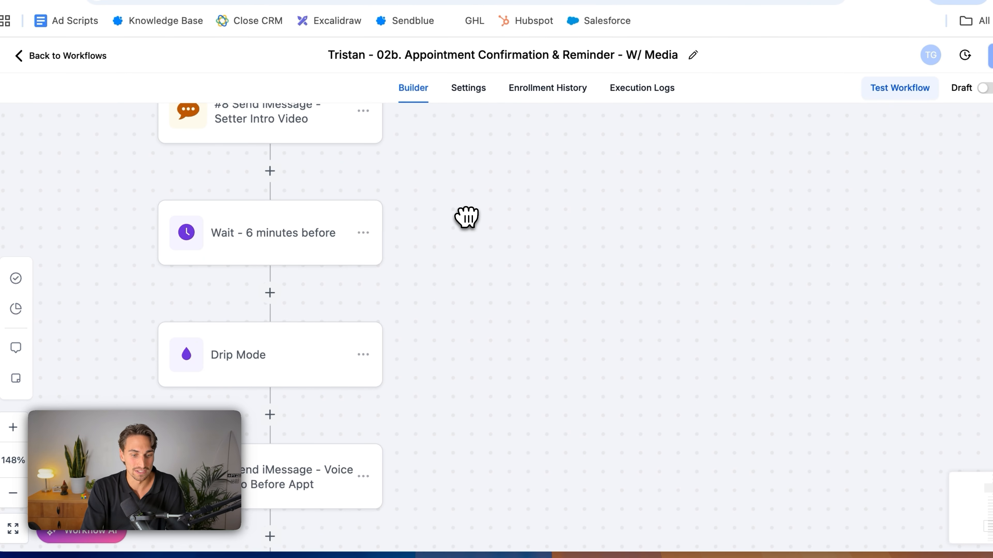
{"action": "left_click", "coordinate": [279, 261]}
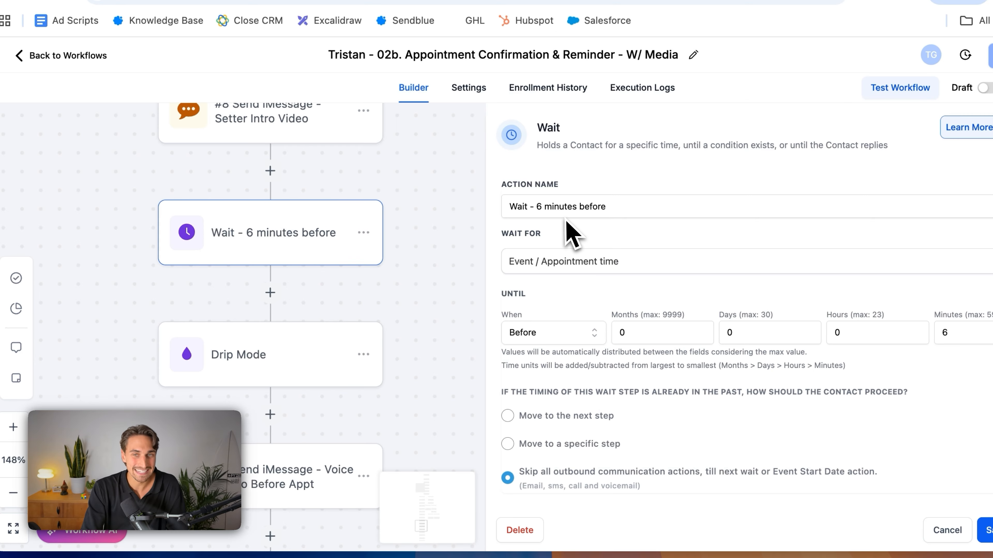
{"action": "left_click", "coordinate": [358, 344]}
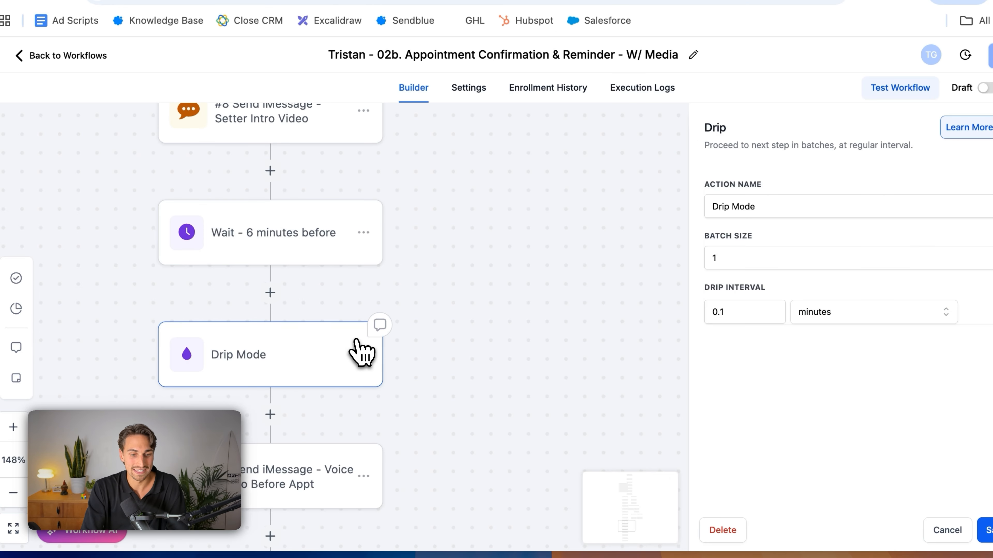
Step: Review the content script of the "#9 Send iMessage - Voice Memo Before Appt" action and examine the "Wait - 5 minutes before" settings below it
{"action": "scroll", "coordinate": [468, 466], "scroll_direction": "down", "scroll_amount": 5}
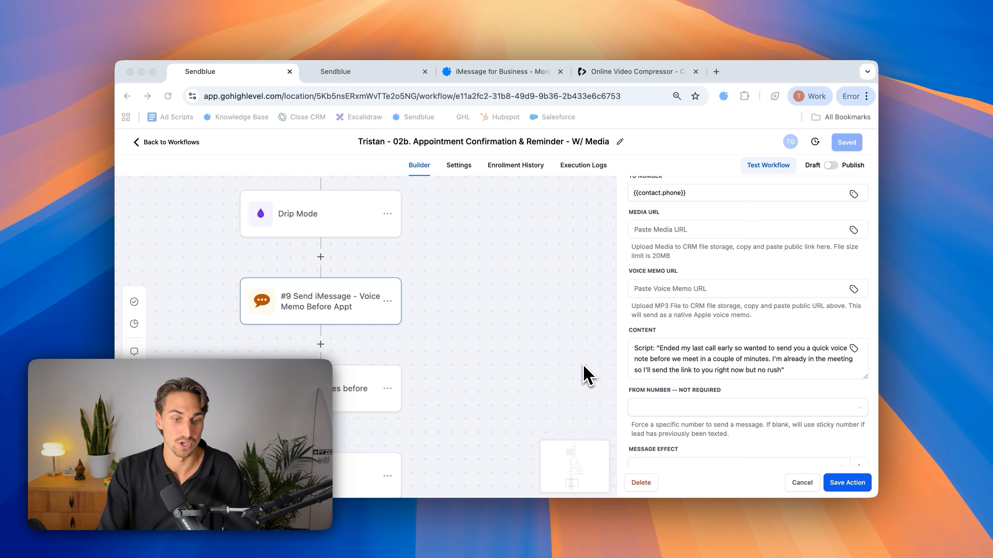
{"action": "left_click", "coordinate": [470, 383]}
{"action": "left_click_drag", "start_coordinate": [308, 388], "coordinate": [334, 312]}
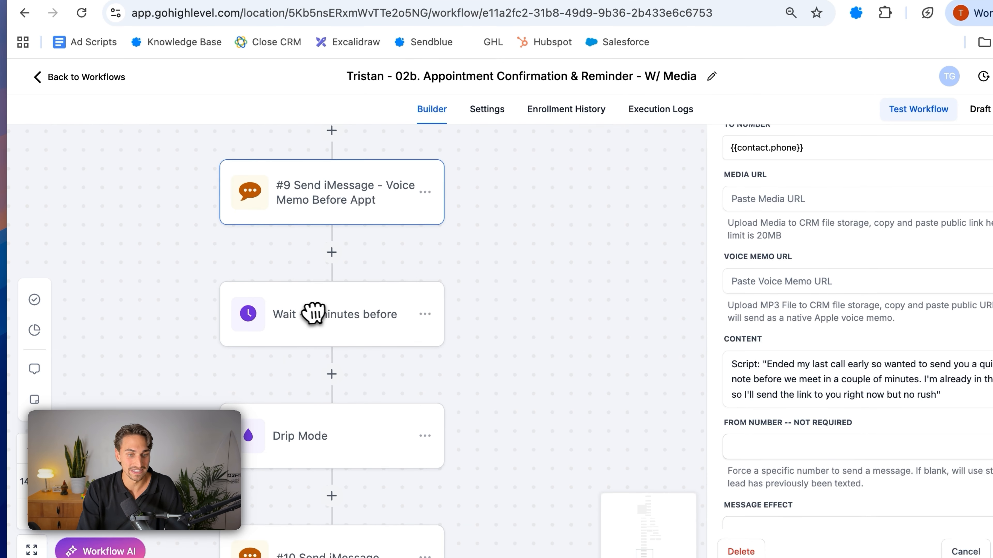
{"action": "left_click", "coordinate": [312, 312]}
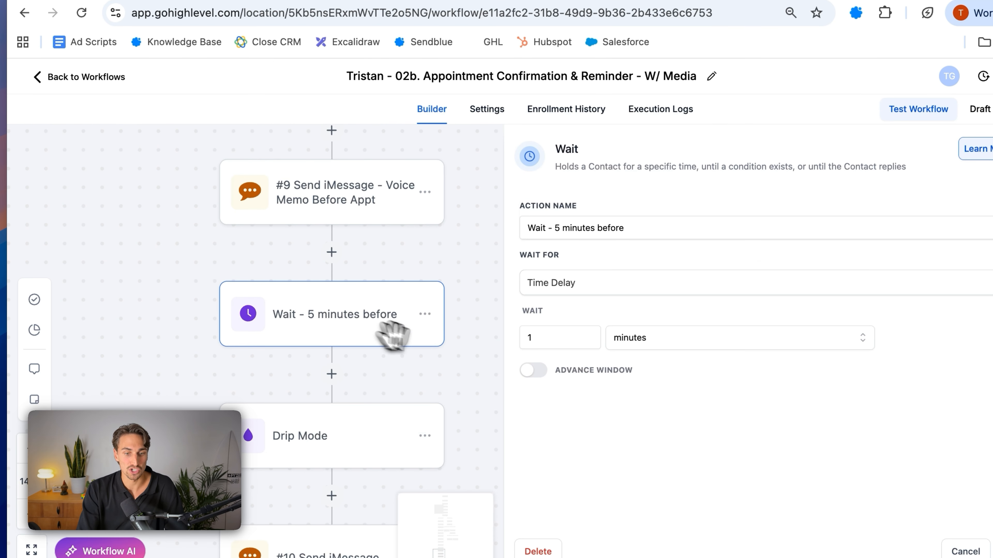
Step: Open the "#10 Send iMessage" action at the end of the workflow and highlight the {{appointment.meeting_location}} variable in its content
{"action": "left_click_drag", "start_coordinate": [470, 399], "coordinate": [432, 299]}
{"action": "left_click_drag", "start_coordinate": [461, 366], "coordinate": [458, 324]}
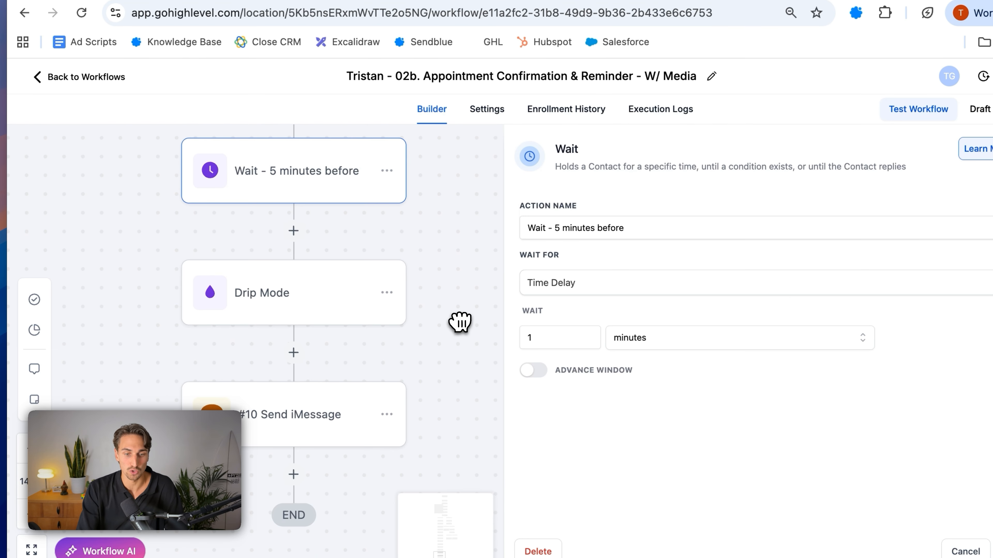
{"action": "left_click_drag", "start_coordinate": [448, 218], "coordinate": [447, 241]}
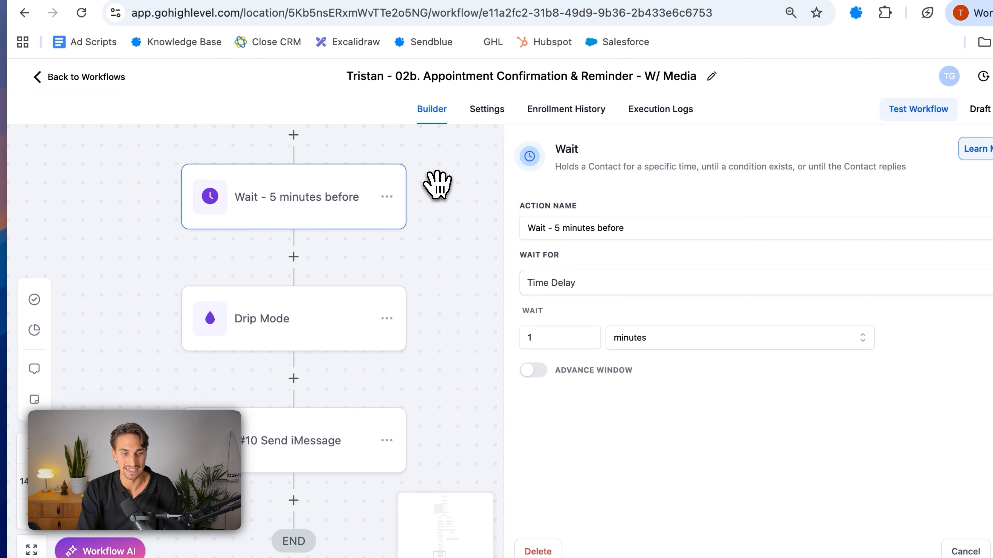
{"action": "left_click_drag", "start_coordinate": [430, 166], "coordinate": [419, 138]}
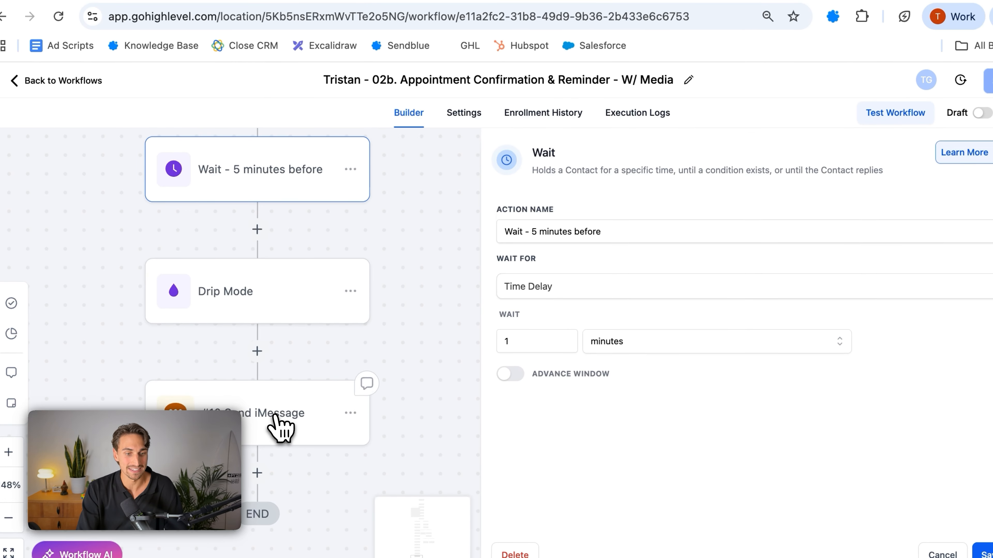
{"action": "left_click", "coordinate": [281, 426]}
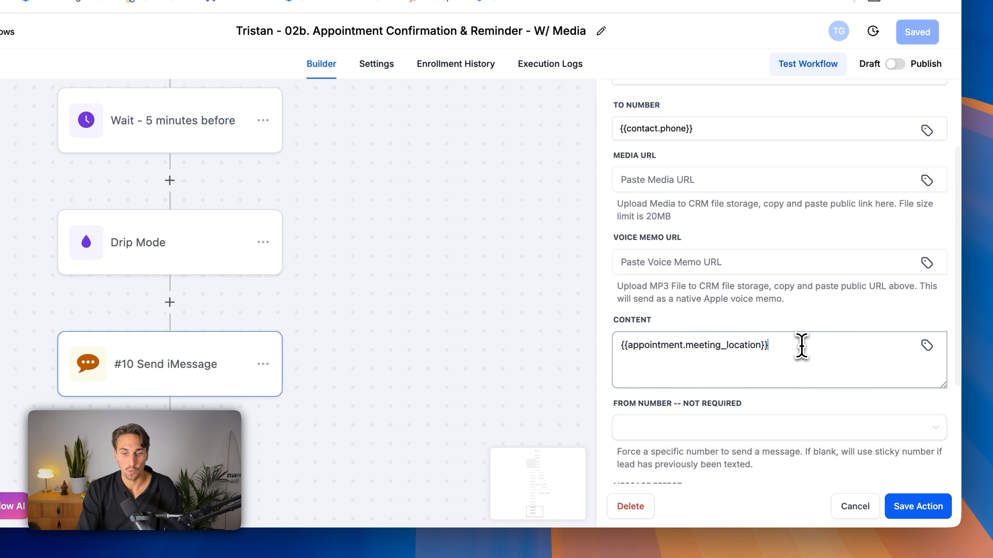
{"action": "left_click_drag", "start_coordinate": [800, 344], "coordinate": [605, 344]}
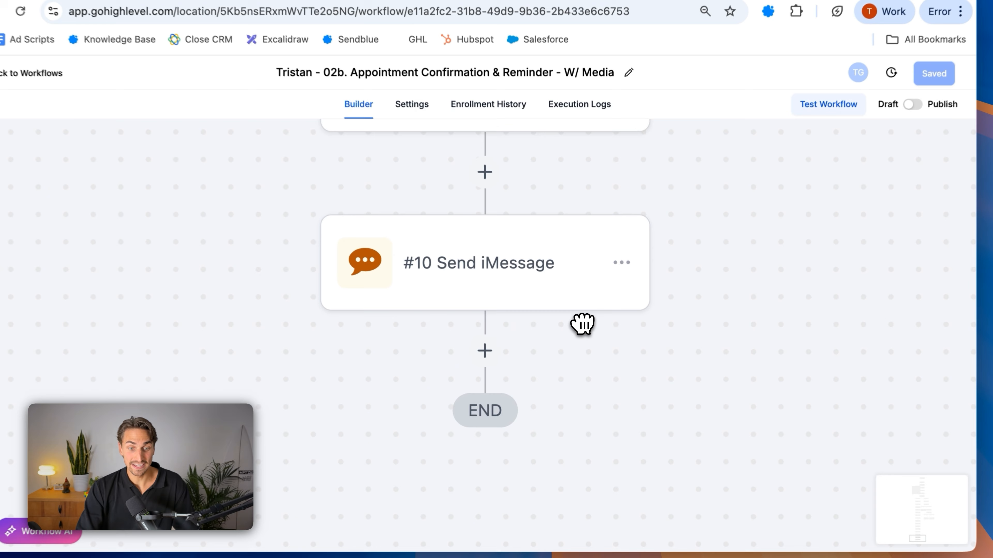
Step: Look back over the final waits, drip steps and iMessages, from #10 up to the #8 Setter Intro Video message
{"action": "scroll", "coordinate": [580, 326], "scroll_direction": "down", "scroll_amount": 3}
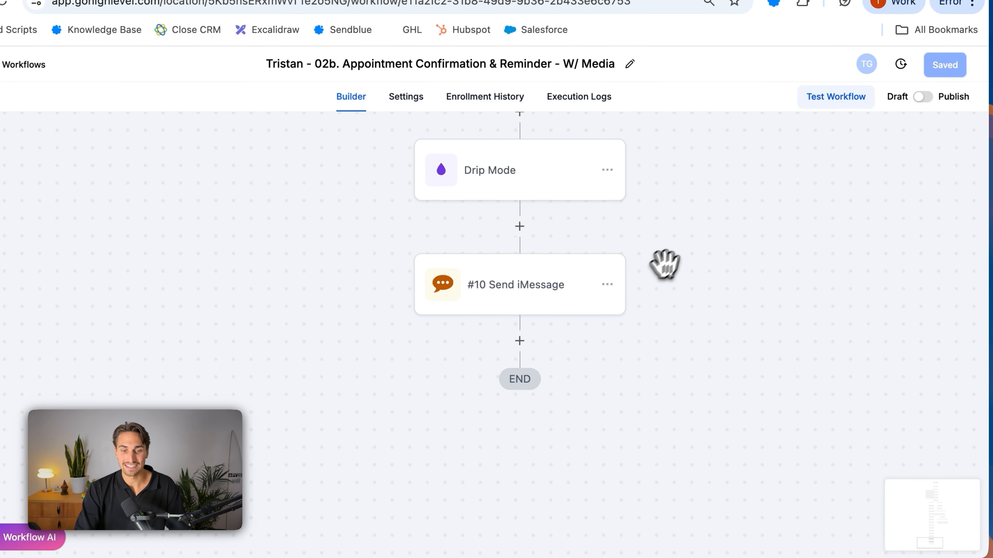
{"action": "left_click_drag", "start_coordinate": [663, 266], "coordinate": [615, 327]}
{"action": "scroll", "coordinate": [614, 327], "scroll_direction": "up", "scroll_amount": 5}
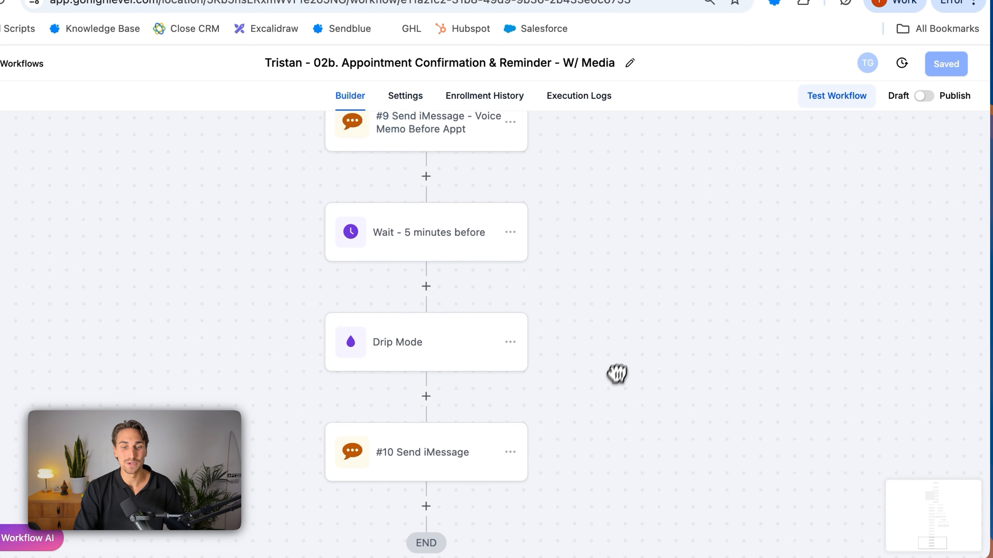
{"action": "scroll", "coordinate": [617, 373], "scroll_direction": "down", "scroll_amount": 4}
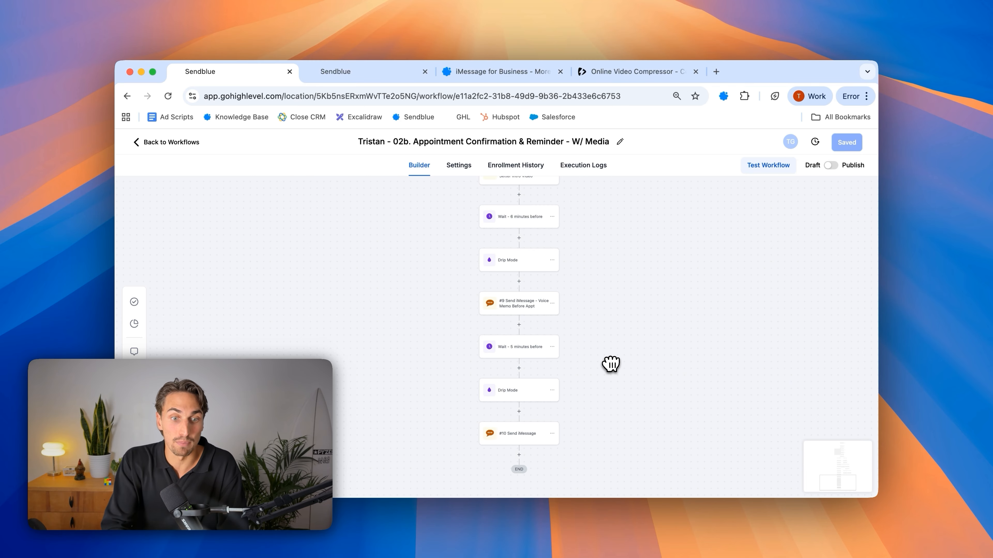
{"action": "scroll", "coordinate": [523, 293], "scroll_direction": "up", "scroll_amount": 5}
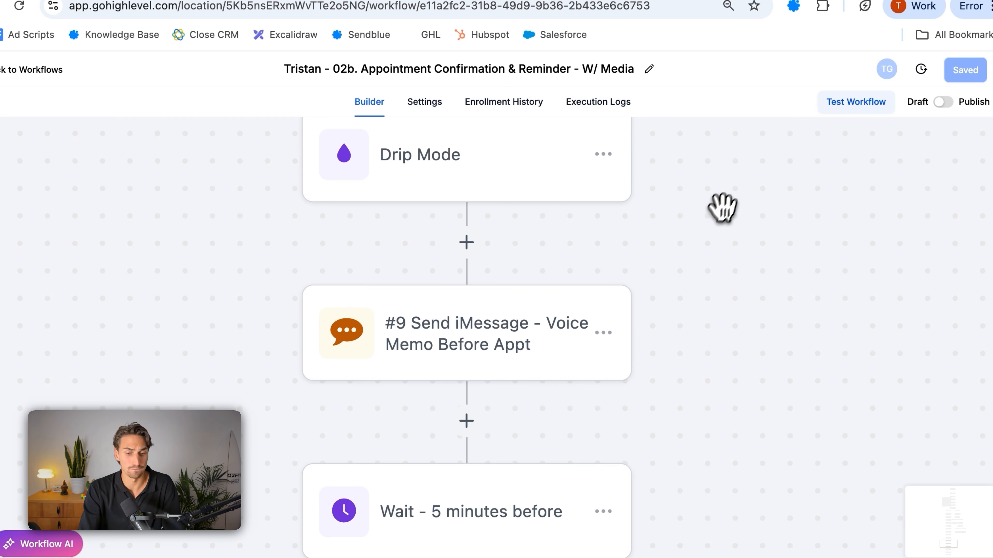
{"action": "left_click_drag", "start_coordinate": [723, 206], "coordinate": [727, 507]}
{"action": "left_click_drag", "start_coordinate": [649, 228], "coordinate": [567, 388]}
{"action": "scroll", "coordinate": [591, 378], "scroll_direction": "down", "scroll_amount": 5}
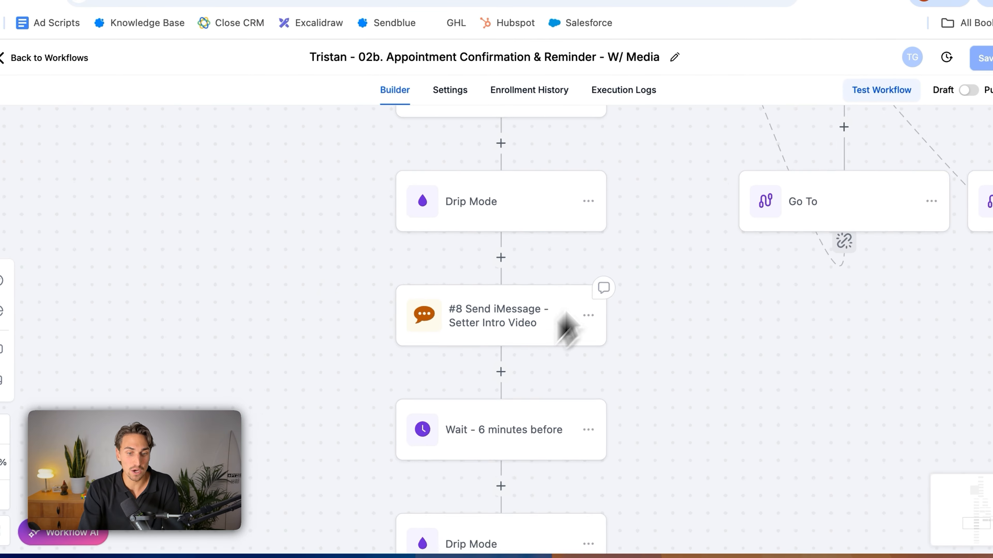
{"action": "left_click_drag", "start_coordinate": [649, 230], "coordinate": [565, 372]}
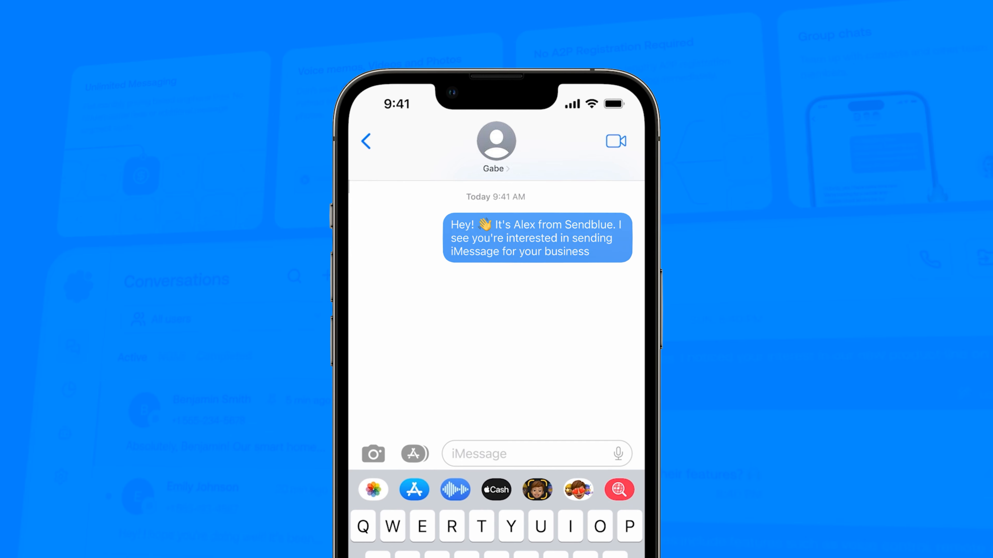